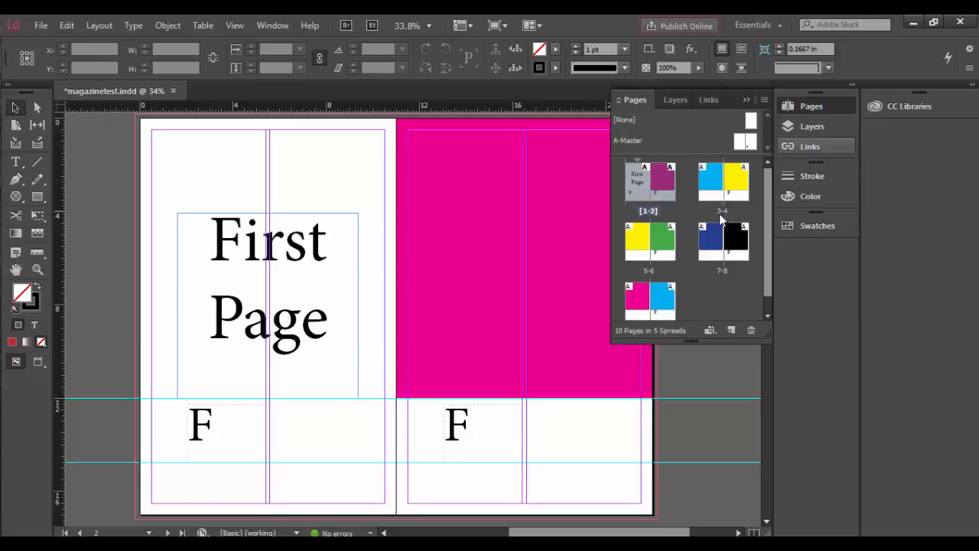
Review spreads 3-4, 5-6 and 7-8, and open the full A-Master spread
{"action": "double_click", "coordinate": [720, 209]}
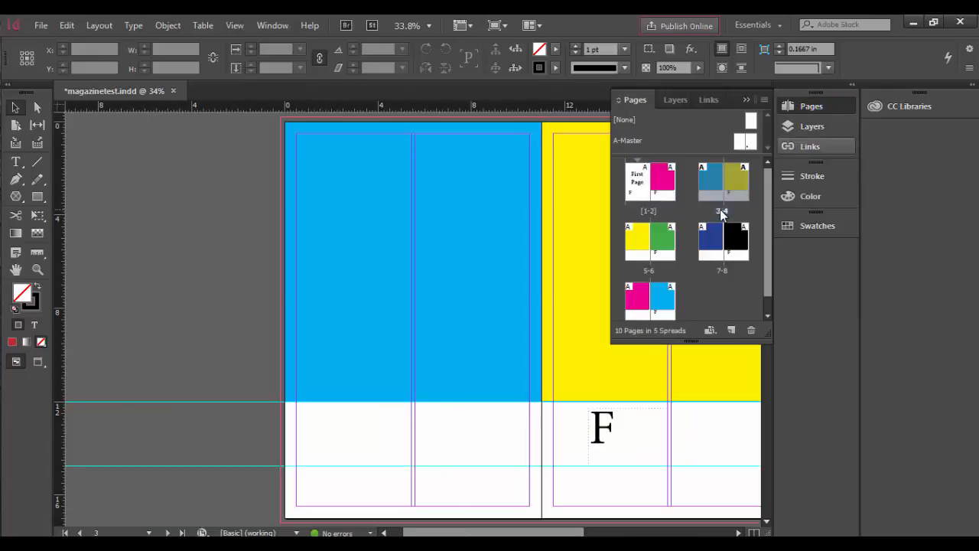
{"action": "double_click", "coordinate": [652, 270]}
{"action": "double_click", "coordinate": [716, 261]}
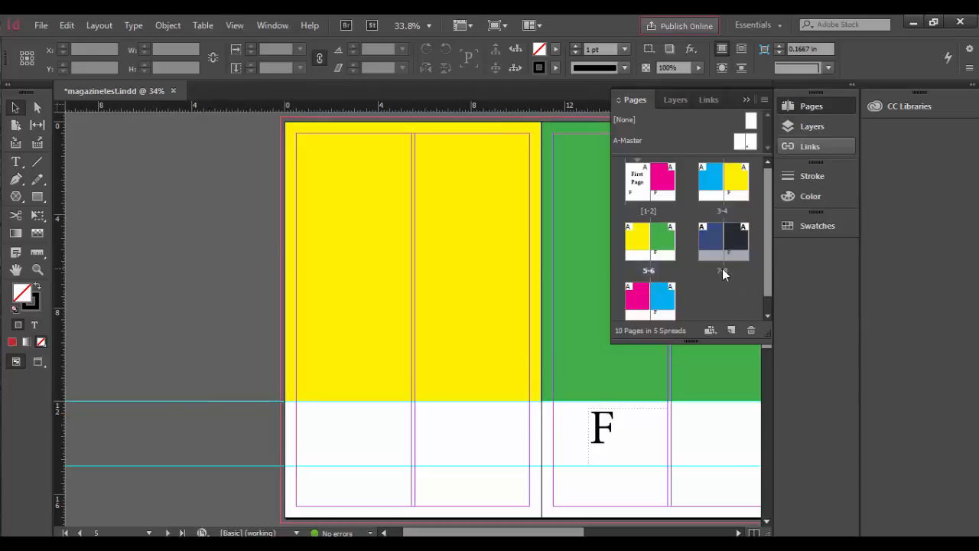
{"action": "left_click_drag", "start_coordinate": [601, 465], "coordinate": [430, 464]}
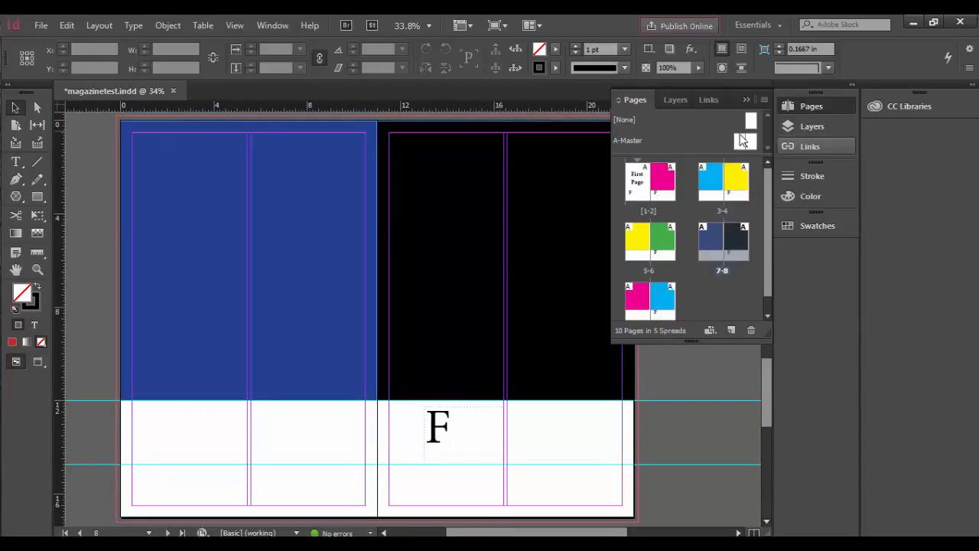
{"action": "double_click", "coordinate": [739, 143]}
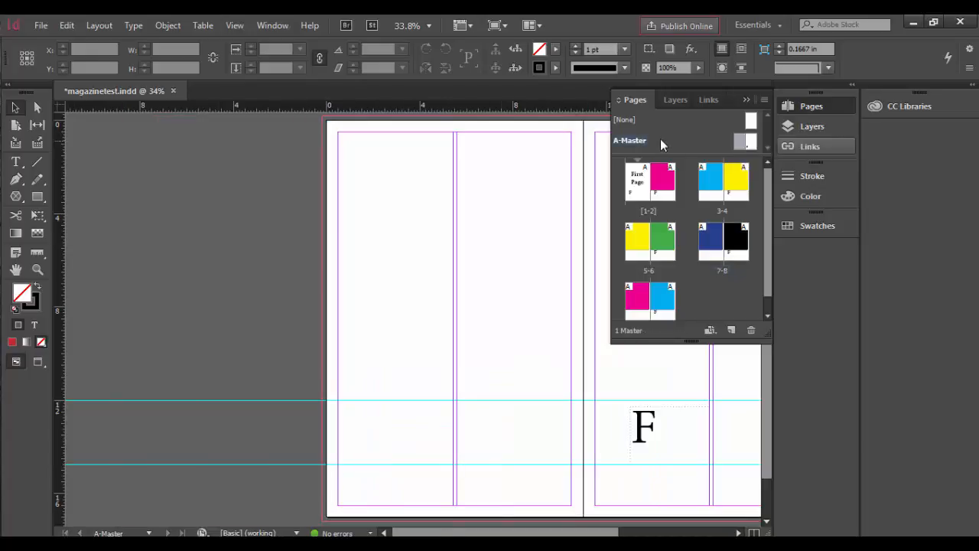
{"action": "double_click", "coordinate": [631, 142]}
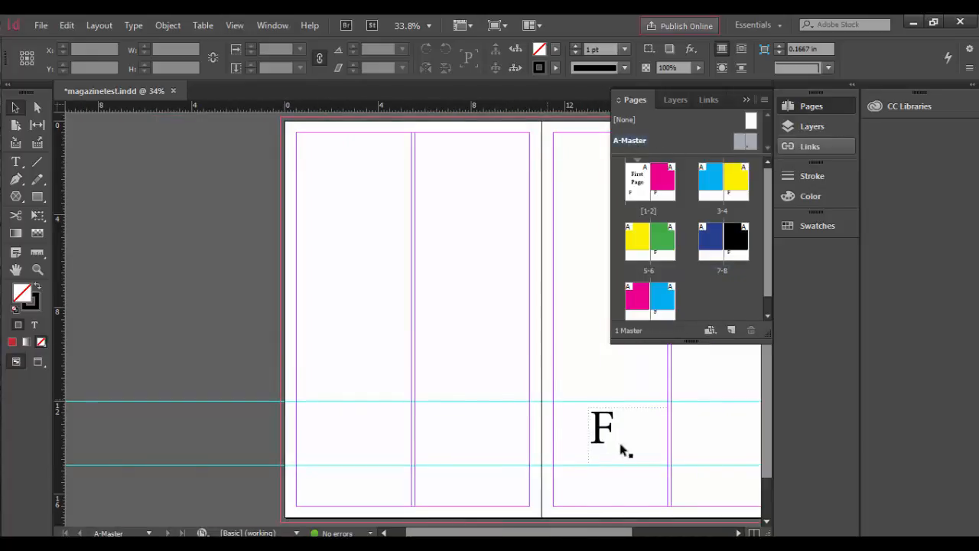
{"action": "left_click_drag", "start_coordinate": [623, 451], "coordinate": [405, 451]}
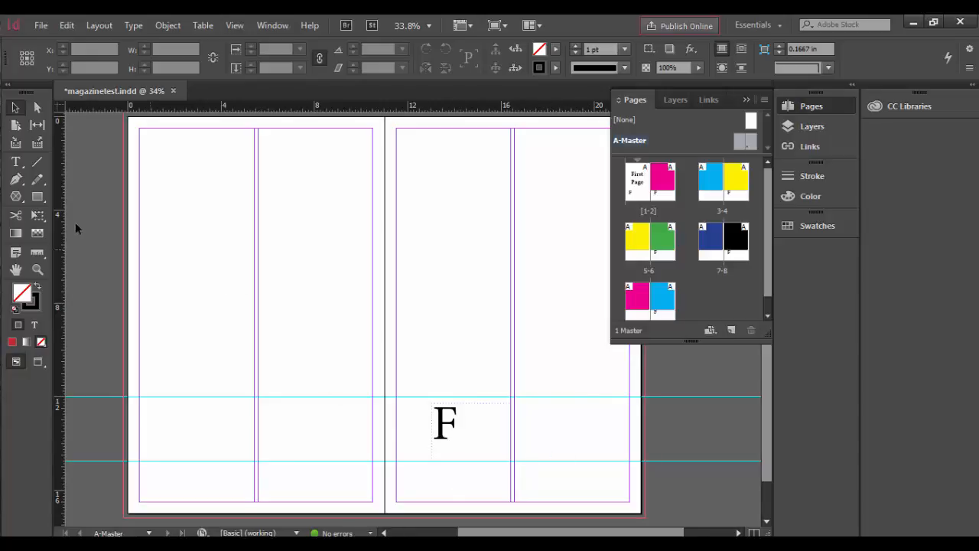
Draw a text frame about 4.25 by 1.44 in in the right master page's lower outer corner and insert a Current Page Number marker
{"action": "left_click", "coordinate": [17, 161]}
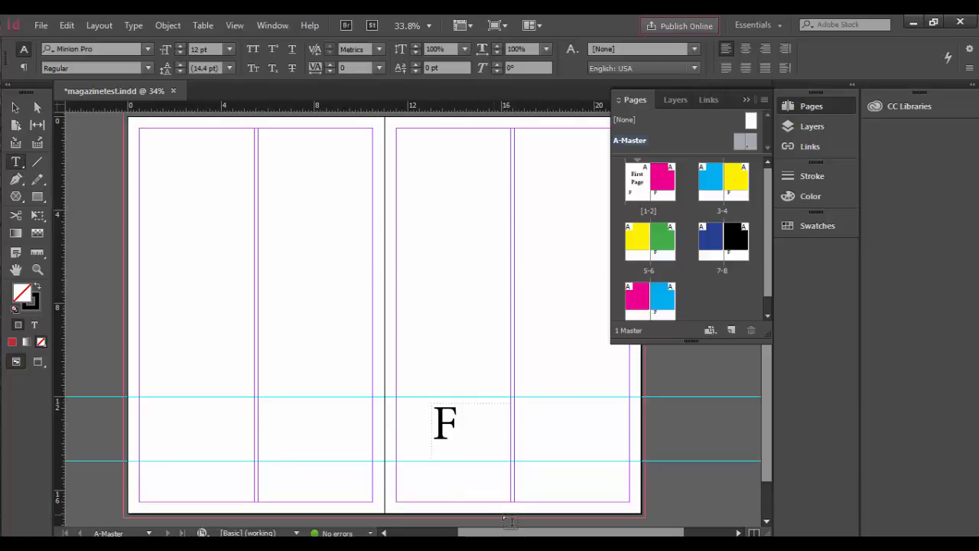
{"action": "left_click_drag", "start_coordinate": [530, 469], "coordinate": [630, 502]}
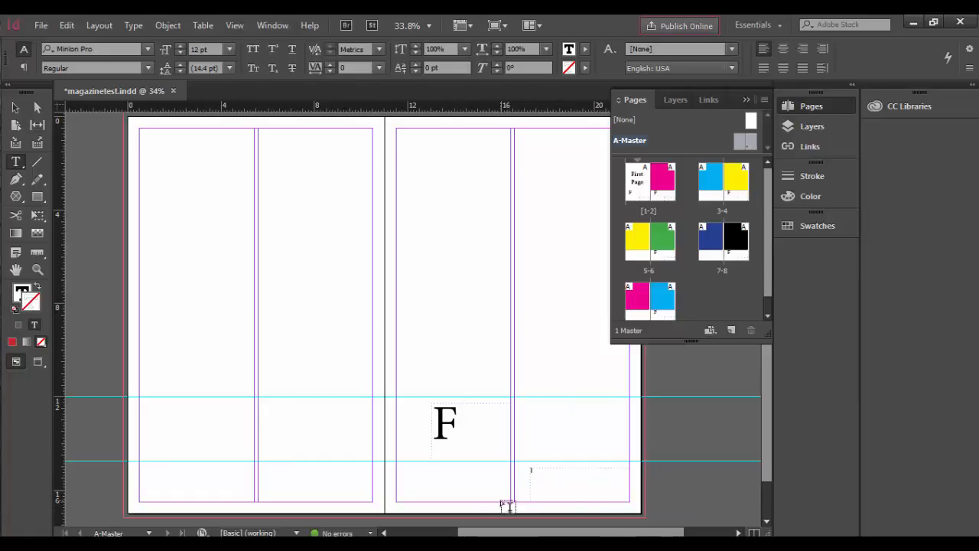
{"action": "left_click", "coordinate": [135, 27]}
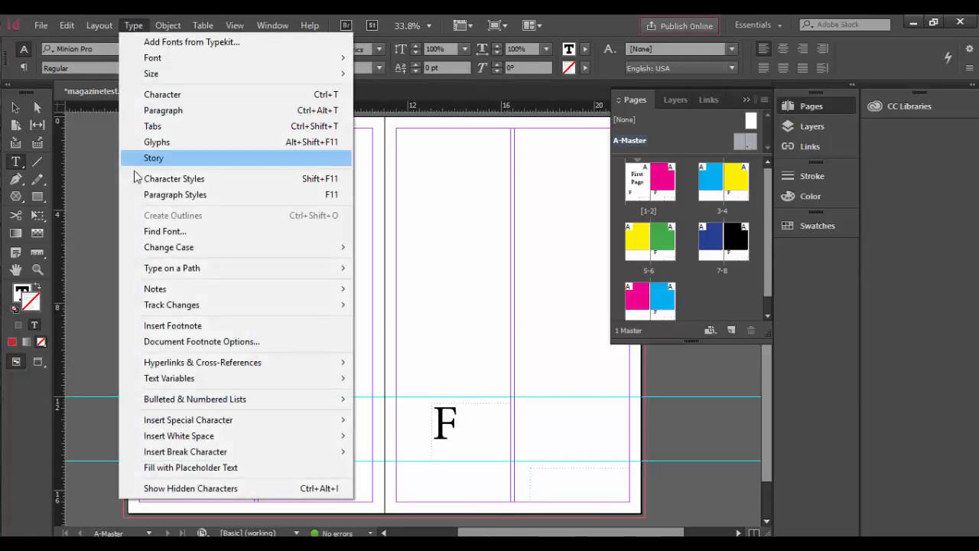
{"action": "mouse_move", "coordinate": [208, 420]}
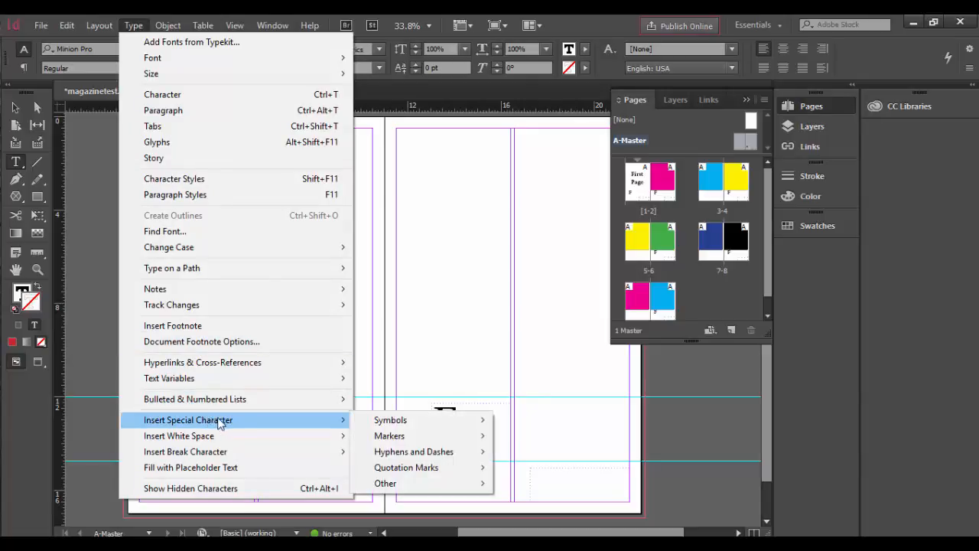
{"action": "mouse_move", "coordinate": [380, 423]}
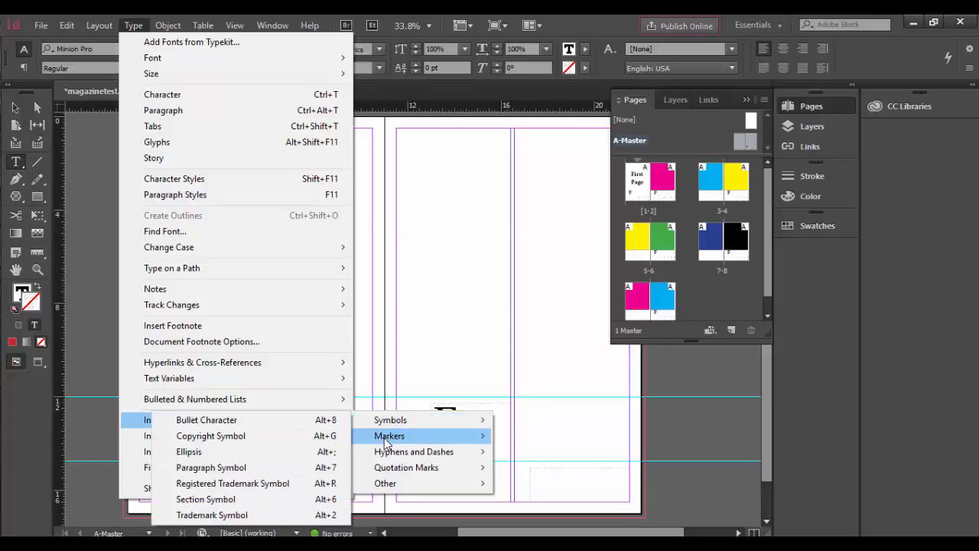
{"action": "mouse_move", "coordinate": [386, 442]}
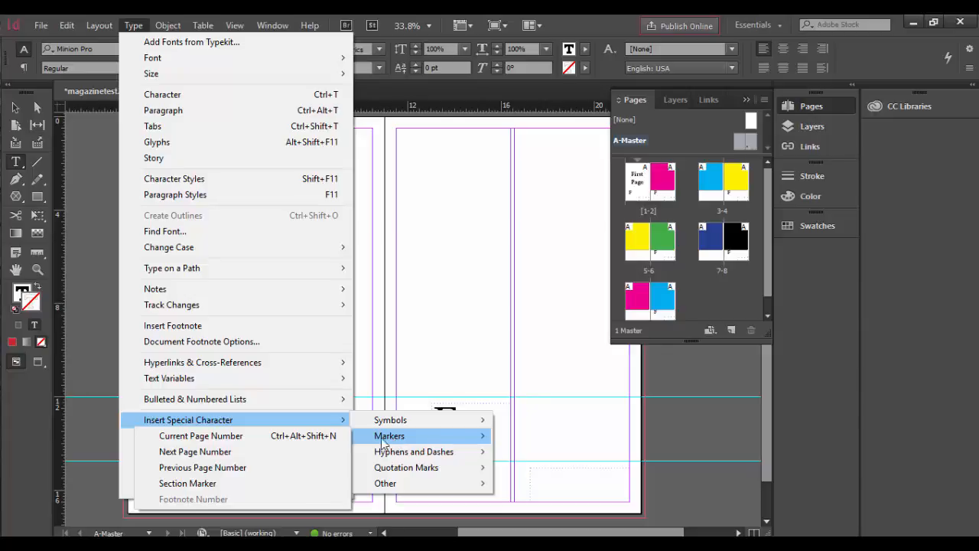
{"action": "left_click", "coordinate": [212, 437]}
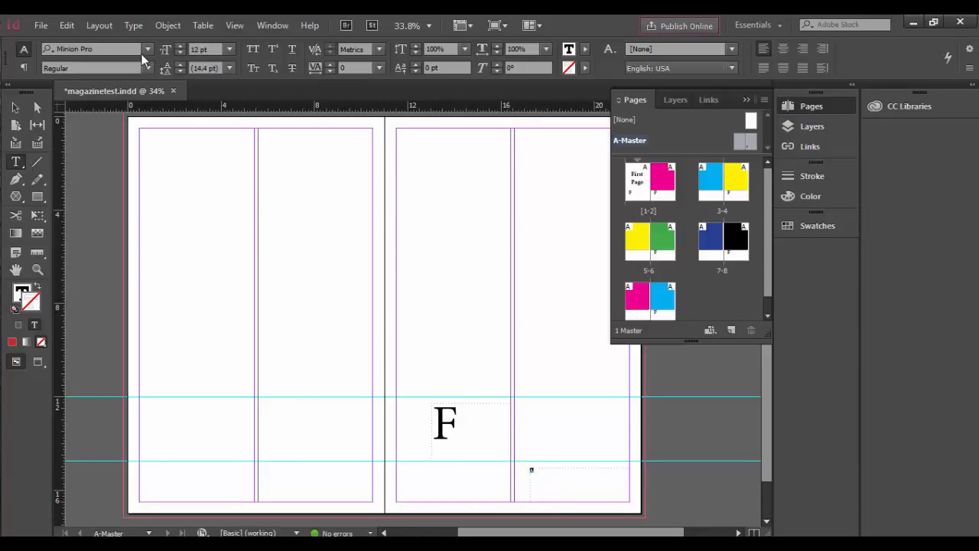
Format the page number marker as 36 pt Book Antiqua and finish editing the text
{"action": "left_click", "coordinate": [229, 51]}
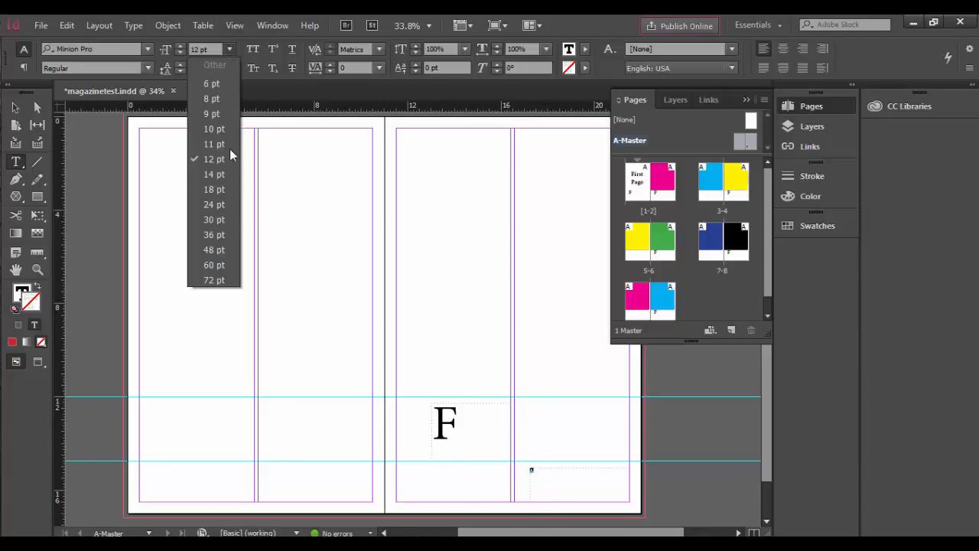
{"action": "left_click", "coordinate": [229, 239]}
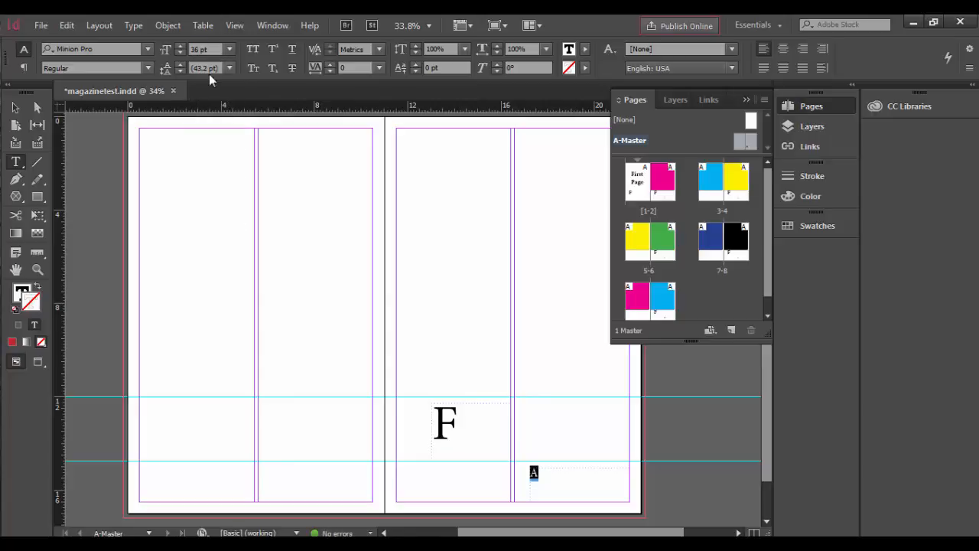
{"action": "left_click", "coordinate": [146, 49]}
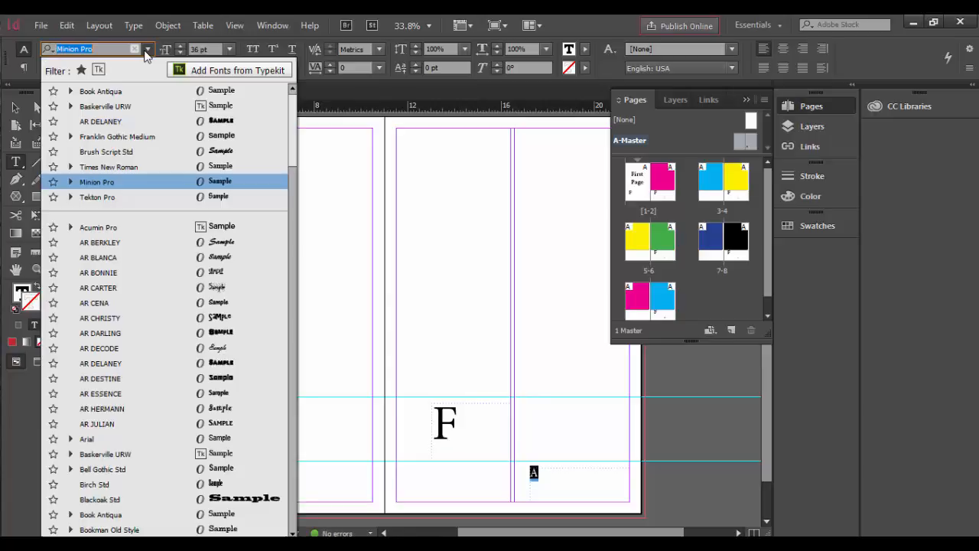
{"action": "left_click", "coordinate": [111, 92]}
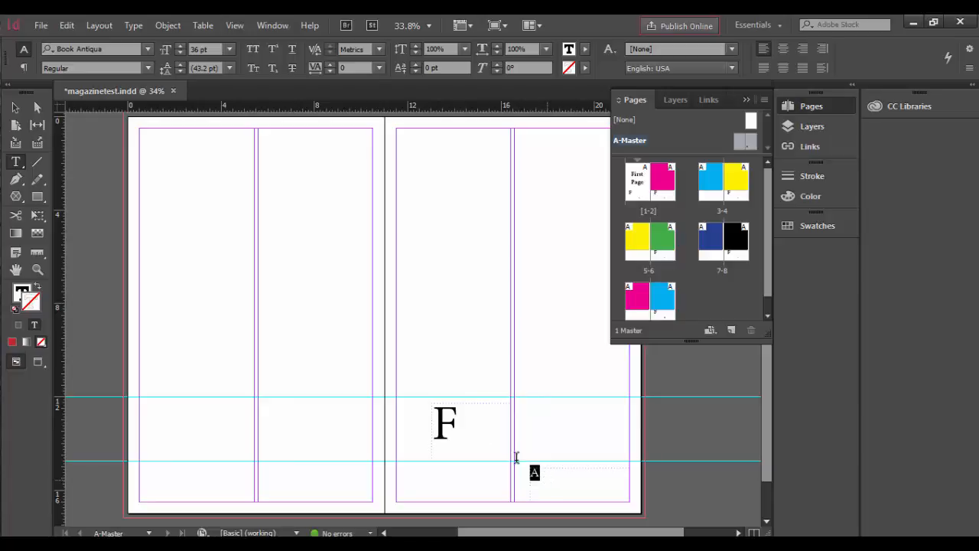
{"action": "key", "text": "Escape"}
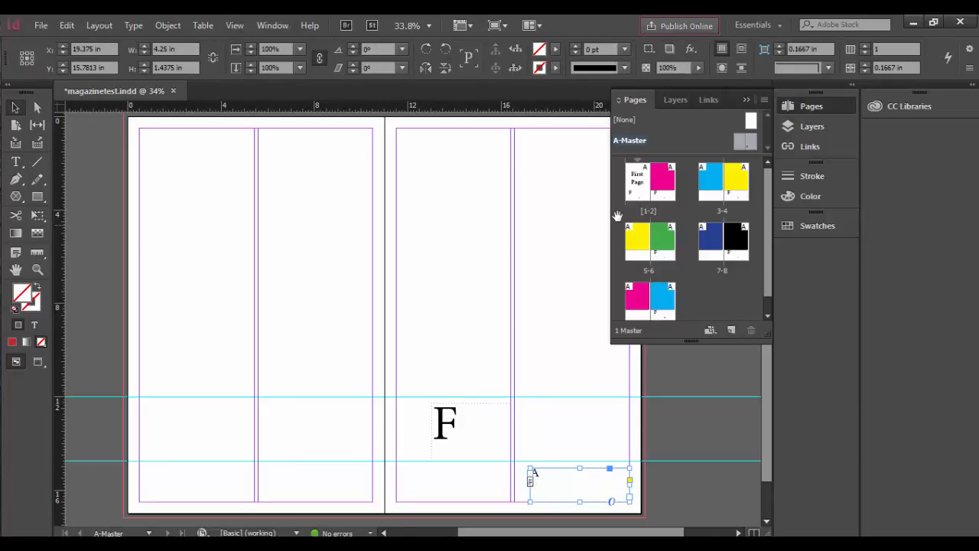
Go through the document spreads from 1-2 to 9-10 and back to examine which pages carry a page number
{"action": "double_click", "coordinate": [654, 192]}
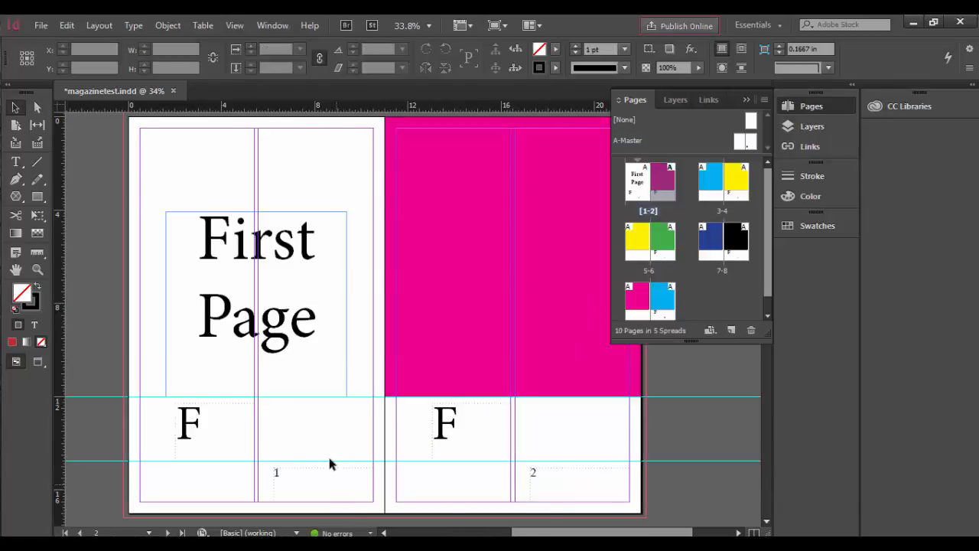
{"action": "double_click", "coordinate": [741, 193]}
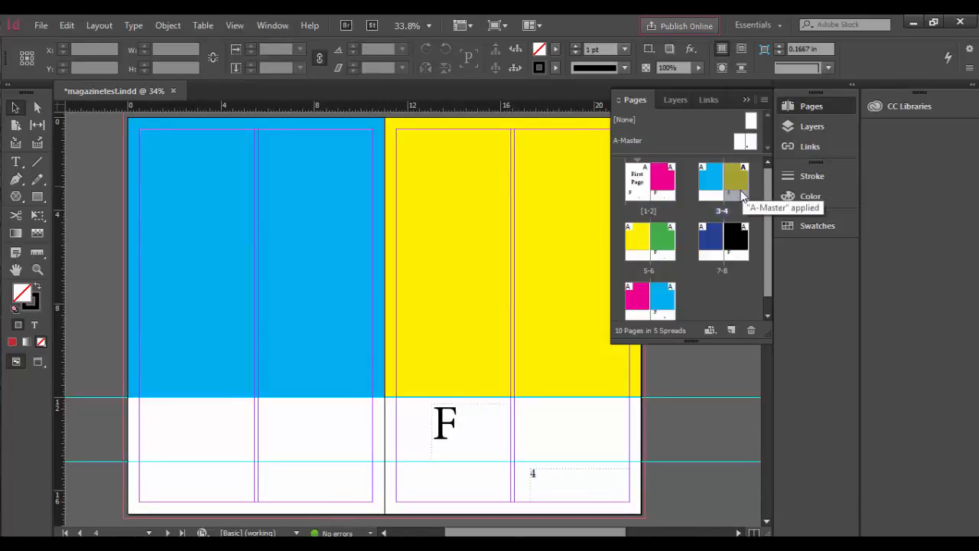
{"action": "double_click", "coordinate": [658, 255]}
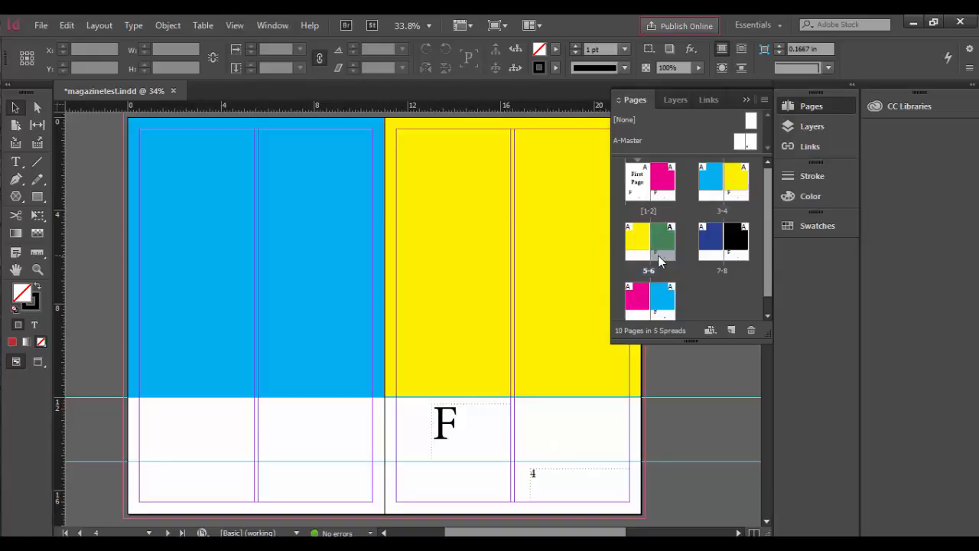
{"action": "double_click", "coordinate": [714, 251]}
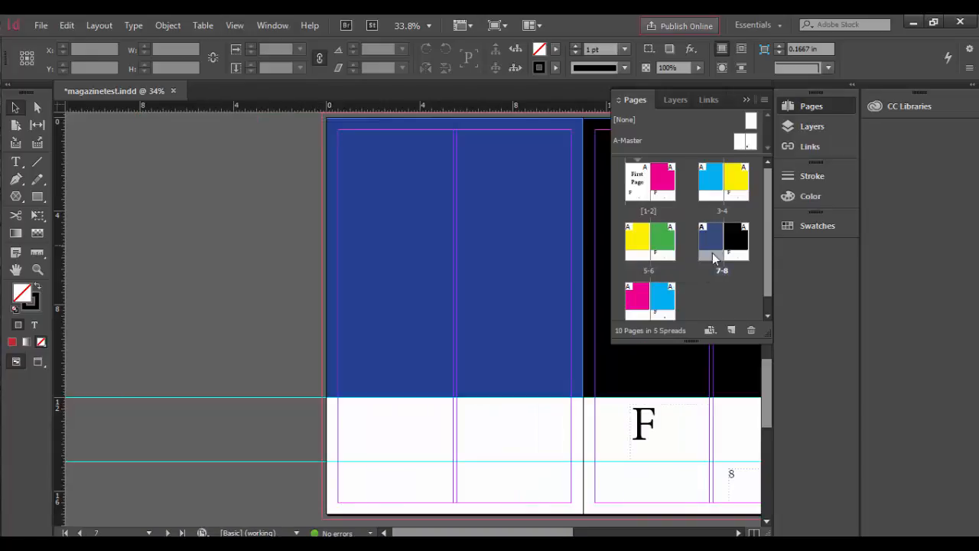
{"action": "double_click", "coordinate": [655, 309]}
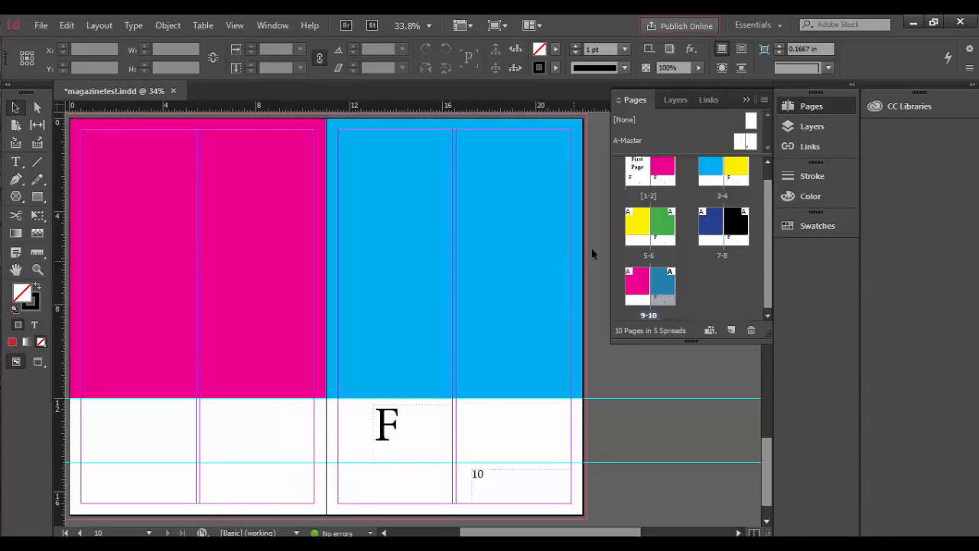
{"action": "double_click", "coordinate": [655, 227]}
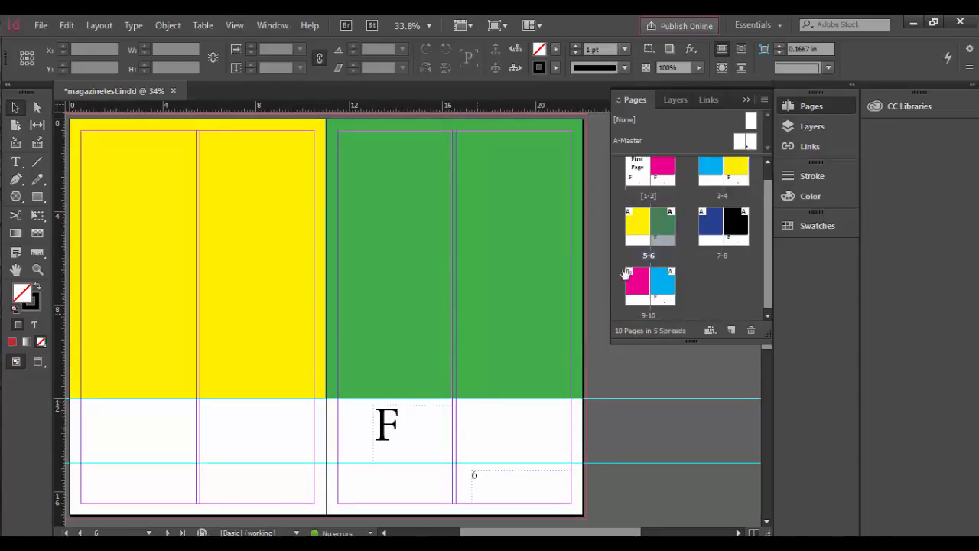
{"action": "double_click", "coordinate": [704, 229]}
{"action": "double_click", "coordinate": [720, 184]}
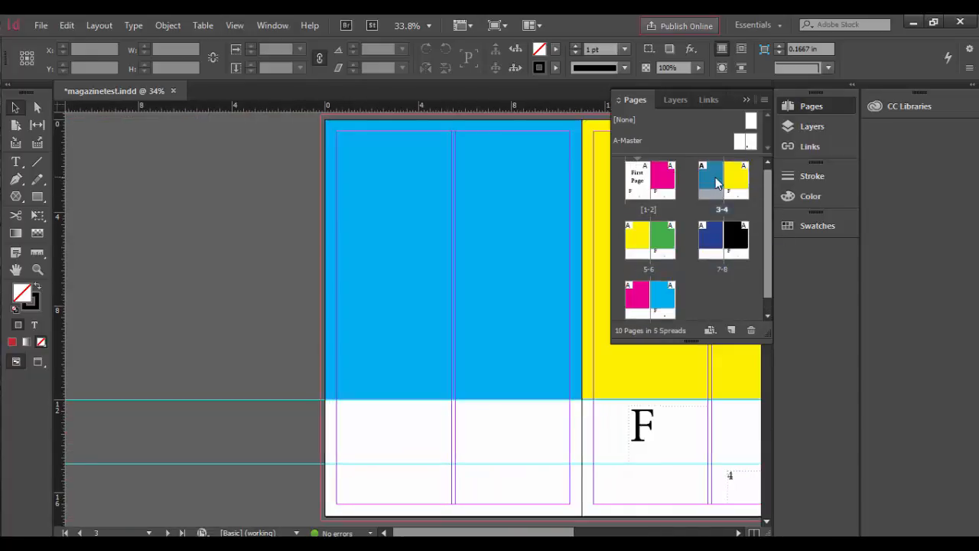
{"action": "left_click", "coordinate": [645, 189]}
{"action": "double_click", "coordinate": [645, 191]}
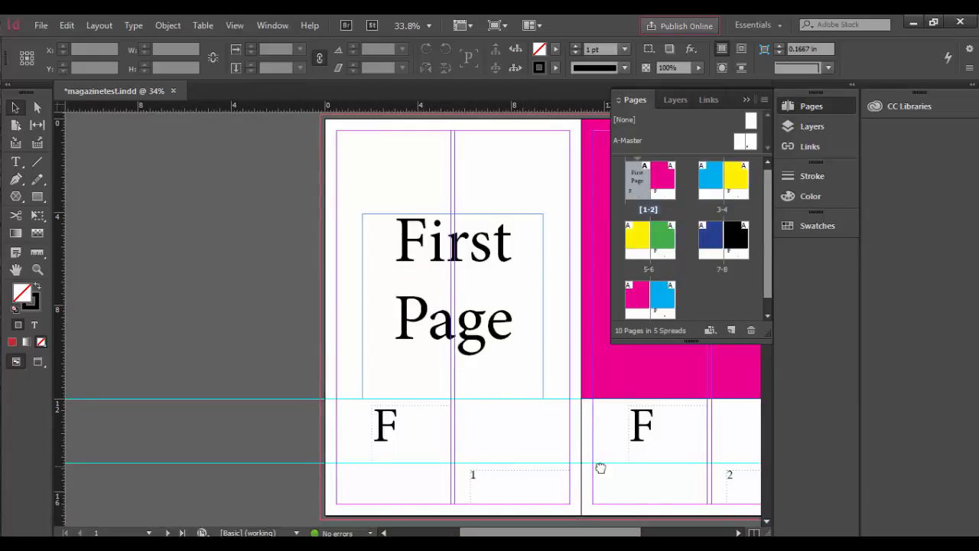
{"action": "left_click_drag", "start_coordinate": [599, 466], "coordinate": [444, 474]}
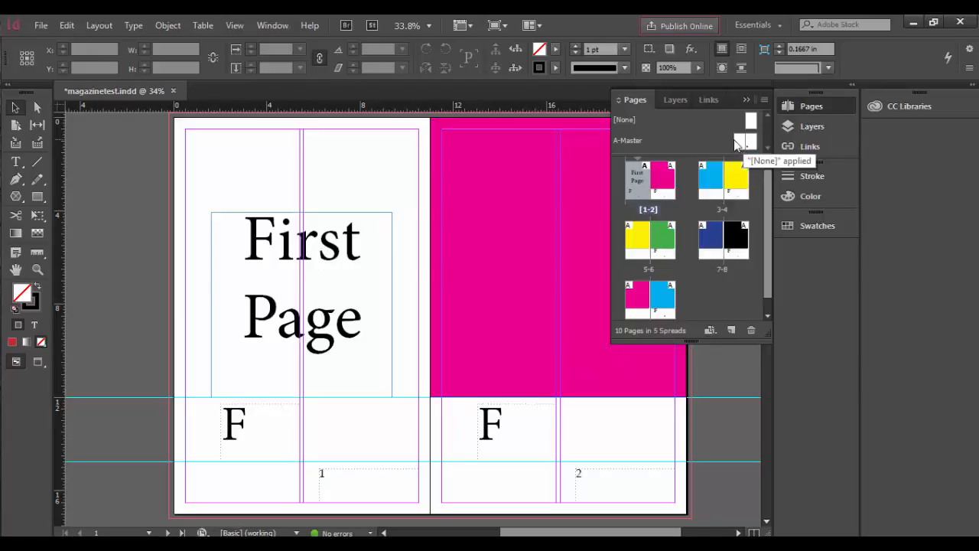
On the A-Master spread, copy the page number frame to the matching lower spot on the left page, at X 8.375 in
{"action": "double_click", "coordinate": [630, 142]}
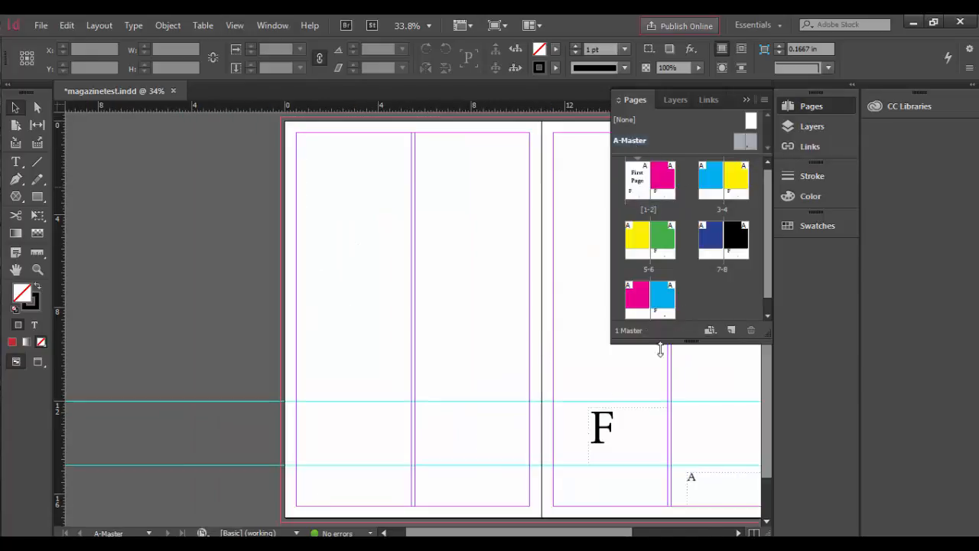
{"action": "left_click_drag", "start_coordinate": [553, 433], "coordinate": [426, 406]}
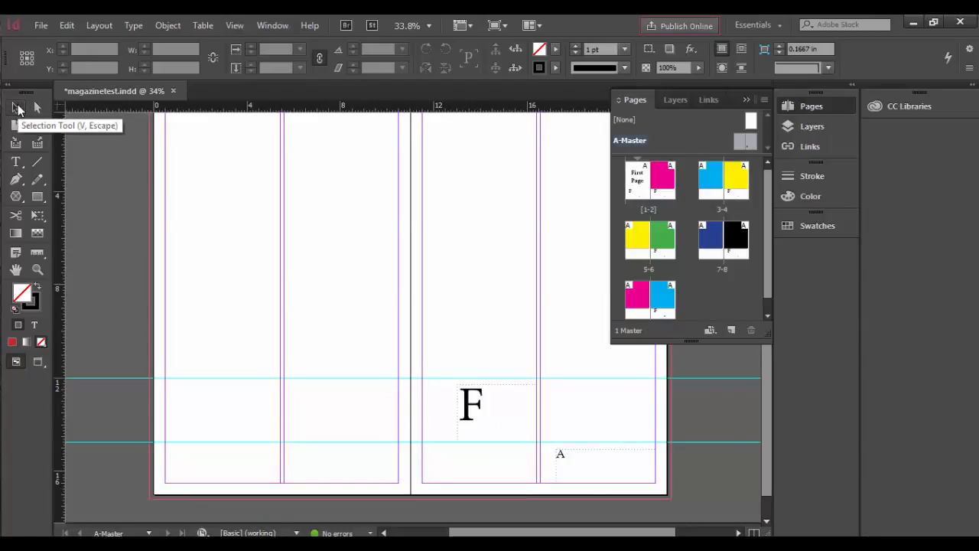
{"action": "left_click", "coordinate": [561, 457]}
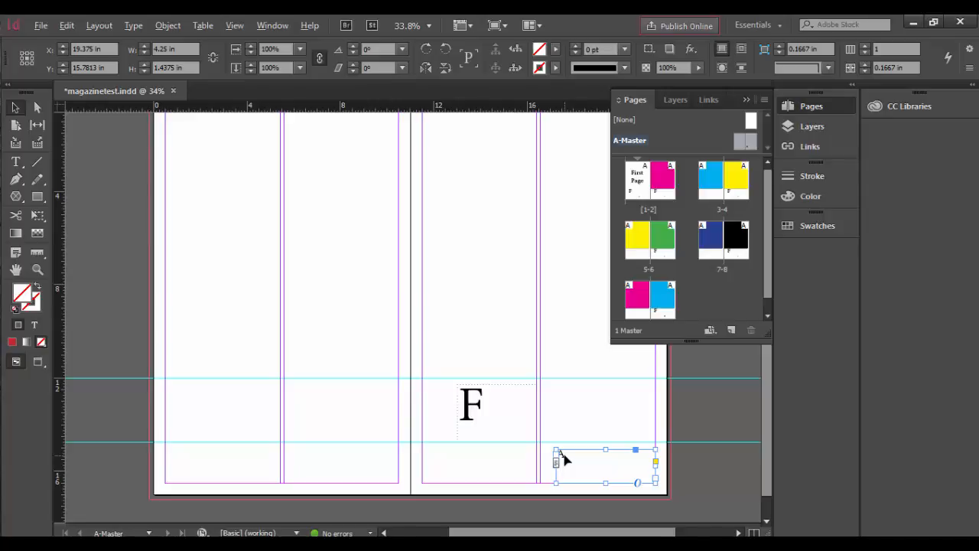
{"action": "left_click_drag", "start_coordinate": [561, 458], "coordinate": [311, 464]}
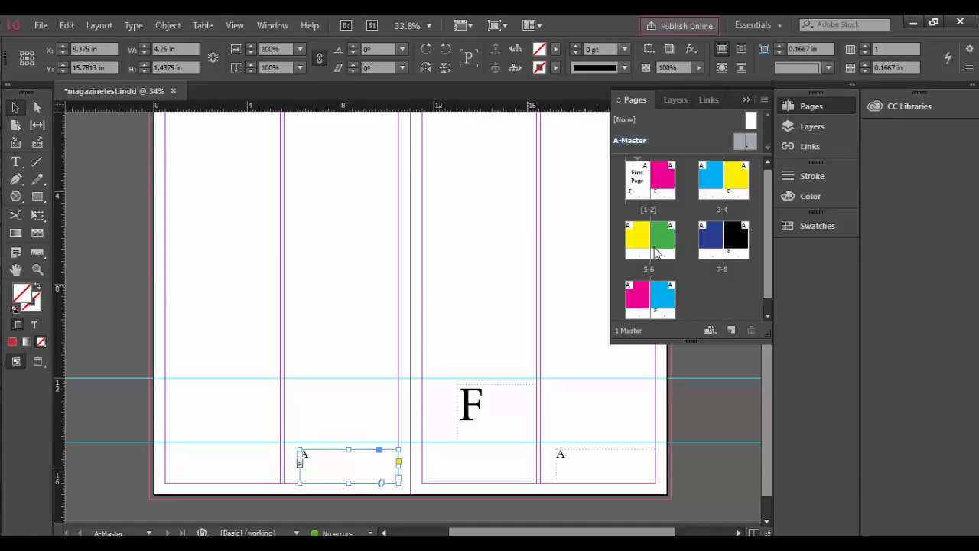
Check the page numbers on both pages of spreads 3-4, 5-6, 7-8 and 9-10
{"action": "double_click", "coordinate": [723, 205]}
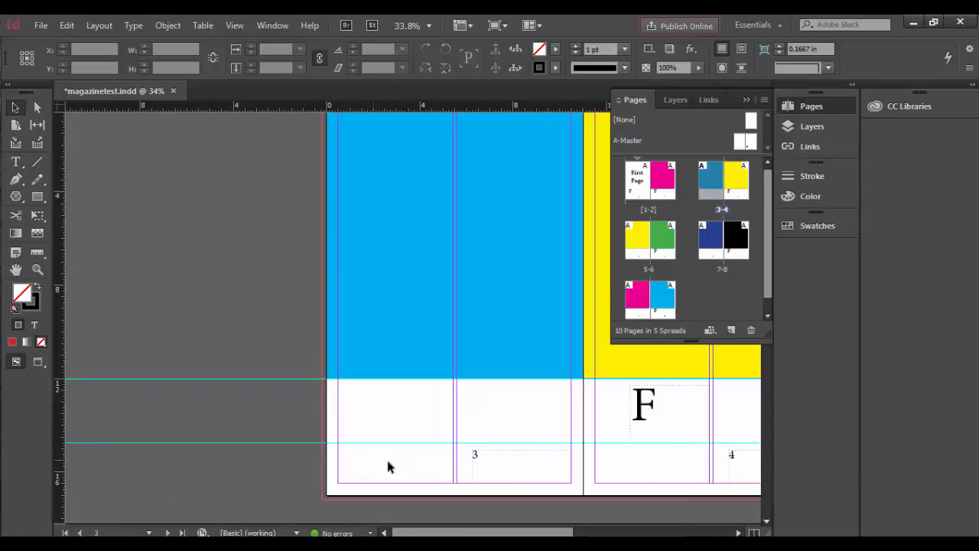
{"action": "double_click", "coordinate": [669, 250]}
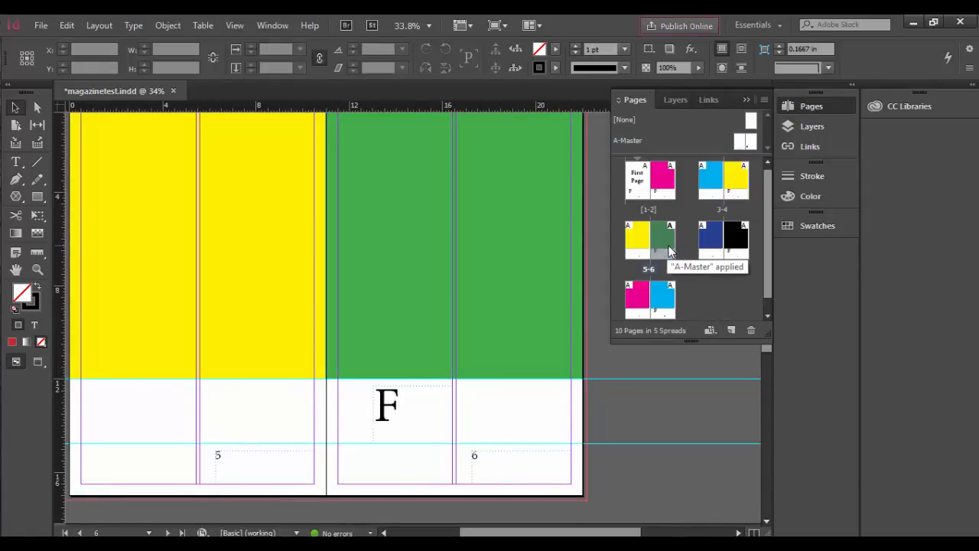
{"action": "double_click", "coordinate": [727, 249]}
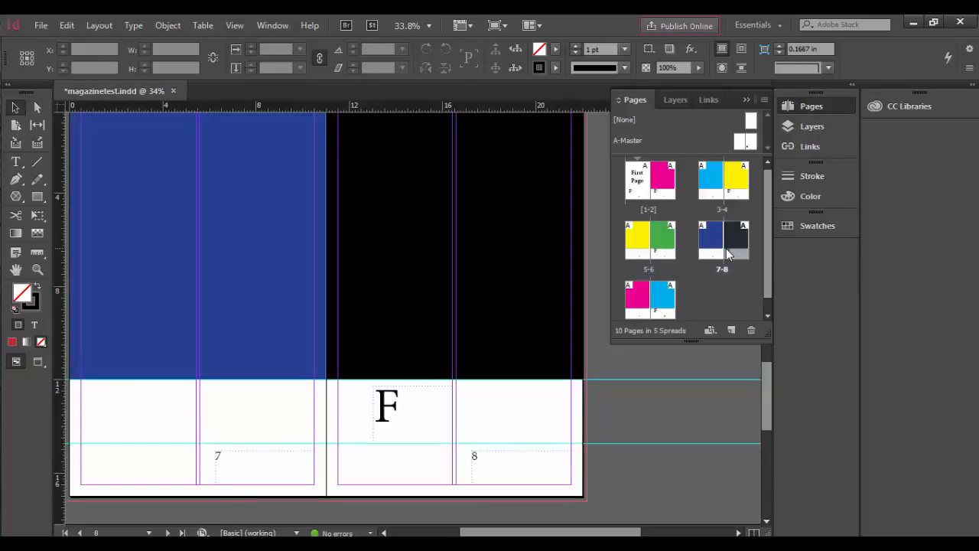
{"action": "double_click", "coordinate": [661, 308]}
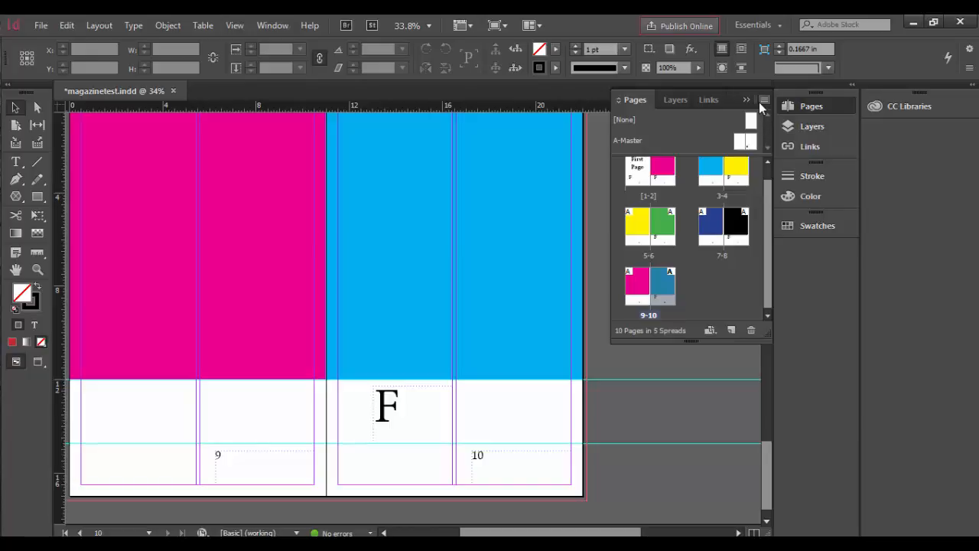
Add one new page after page 10 and compare its automatic page number with those on spread 9-10
{"action": "left_click", "coordinate": [763, 101]}
{"action": "left_click", "coordinate": [765, 268]}
{"action": "left_click", "coordinate": [731, 330]}
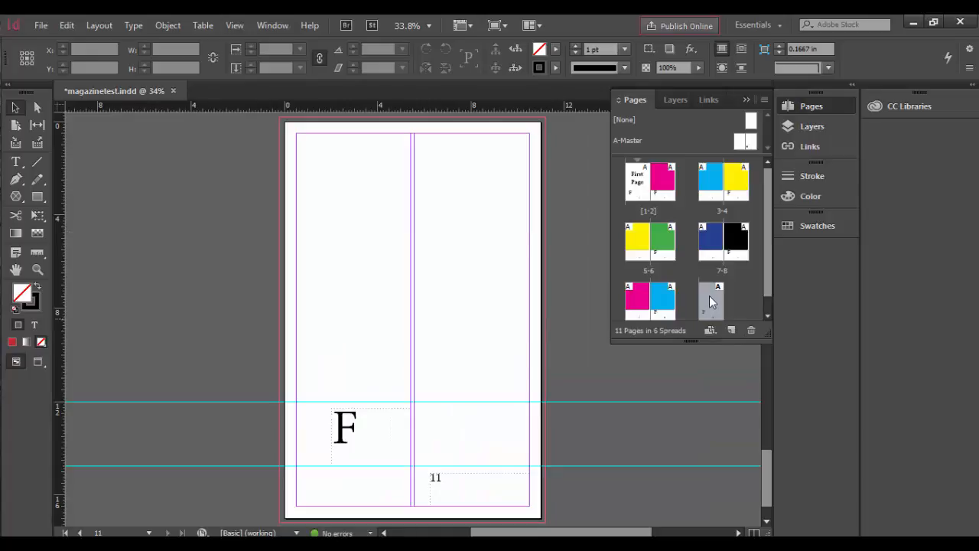
{"action": "double_click", "coordinate": [659, 305]}
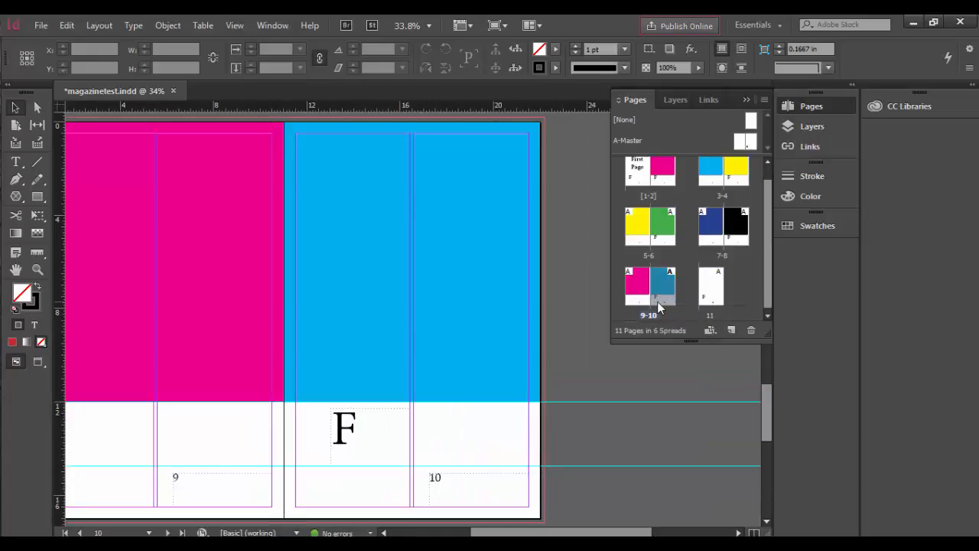
{"action": "double_click", "coordinate": [714, 299]}
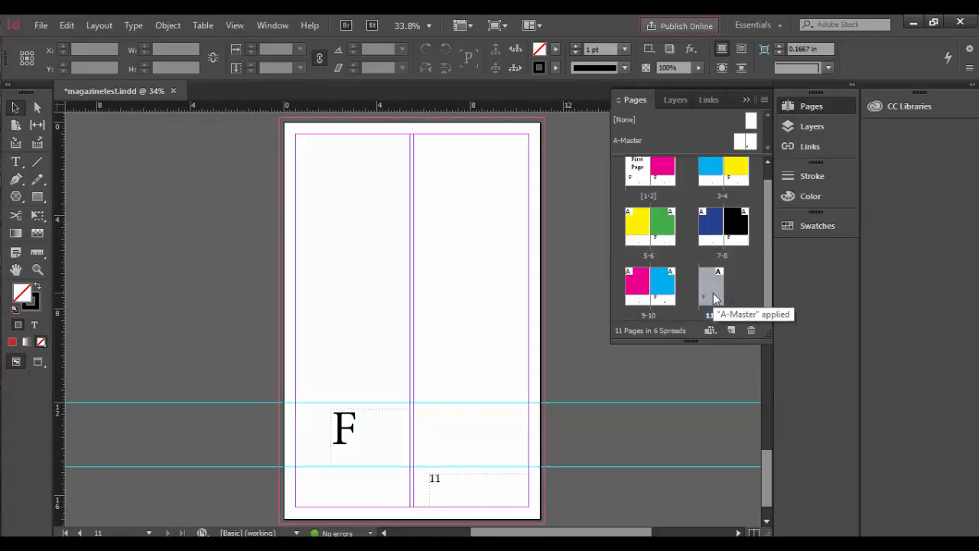
Add another page beside page 11 and check the page numbers on both pages of the new spread
{"action": "left_click", "coordinate": [732, 332]}
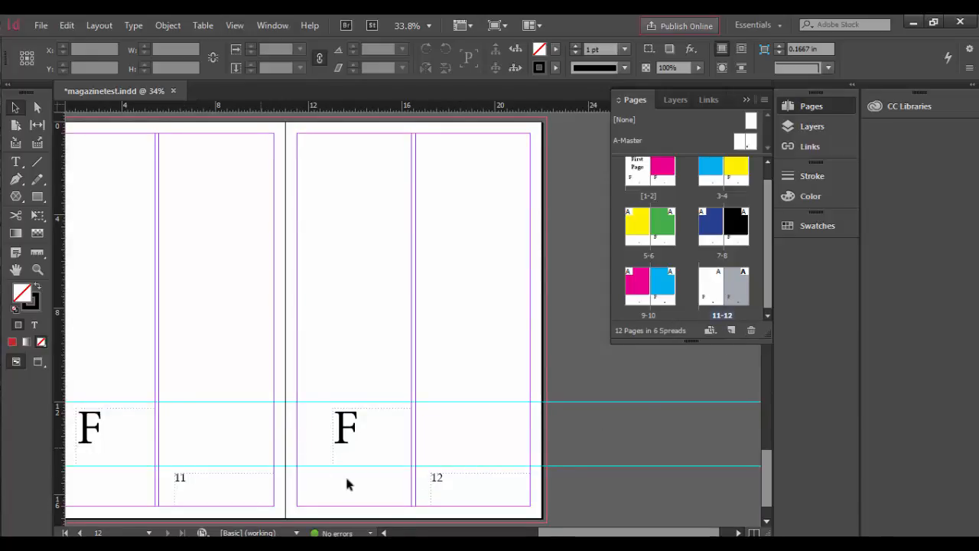
{"action": "left_click_drag", "start_coordinate": [230, 452], "coordinate": [321, 453]}
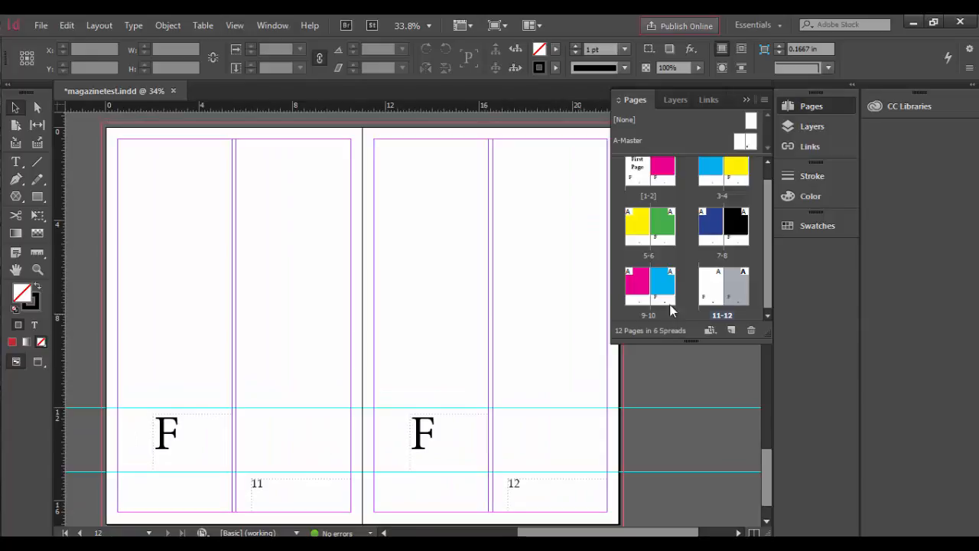
{"action": "double_click", "coordinate": [716, 292]}
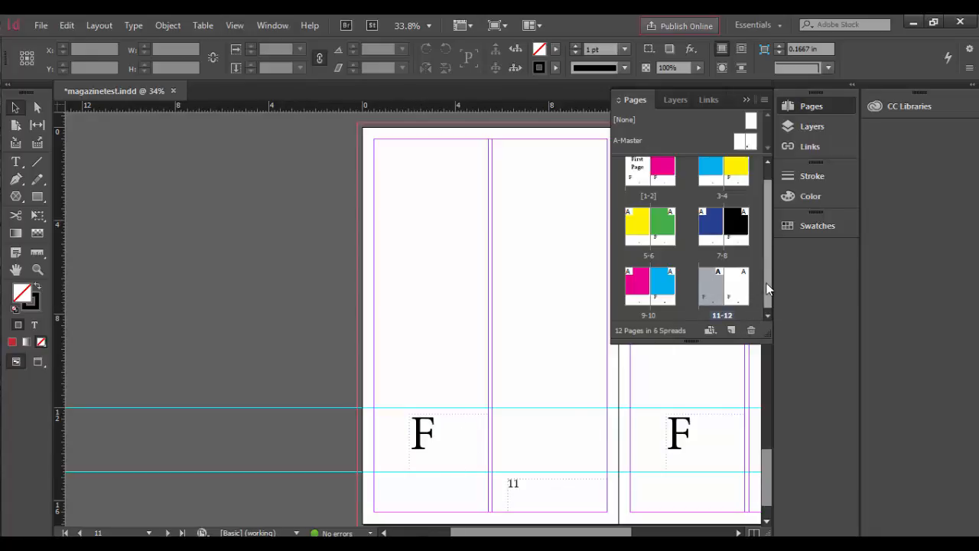
Add two more pages to the document after spread 11-12
{"action": "left_click_drag", "start_coordinate": [768, 289], "coordinate": [768, 309]}
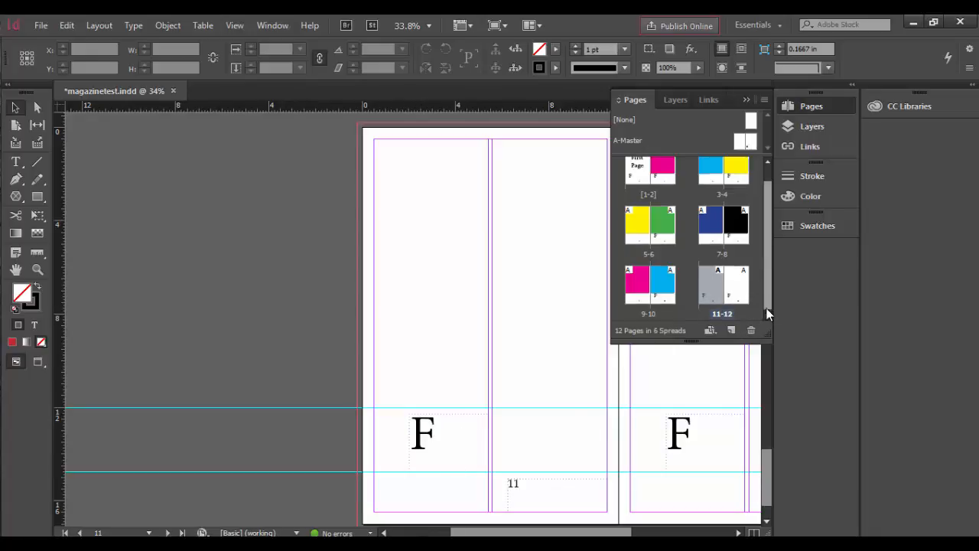
{"action": "left_click", "coordinate": [732, 331]}
{"action": "left_click", "coordinate": [732, 331]}
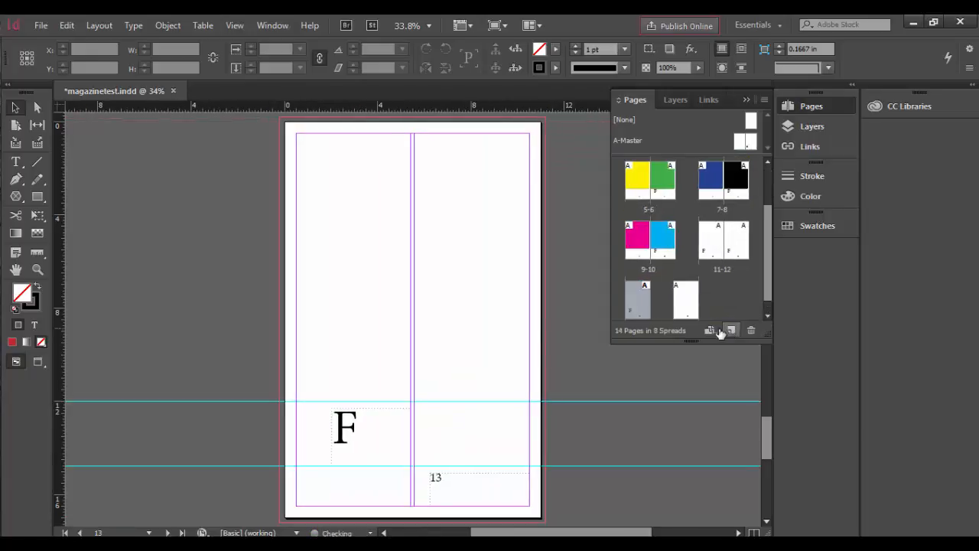
{"action": "scroll", "coordinate": [769, 282], "scroll_direction": "down", "scroll_amount": 1}
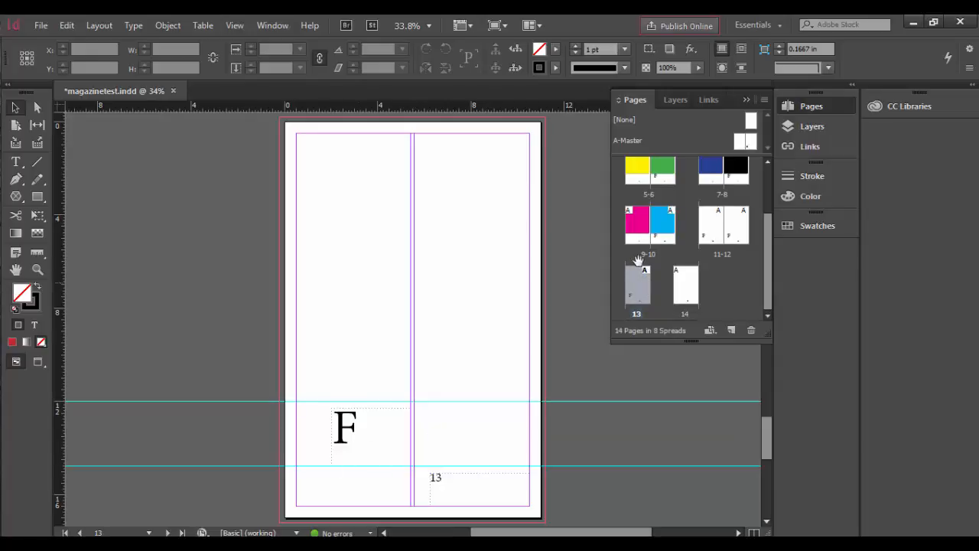
Go back to spread 1-2 and check the page numbers on both of its pages
{"action": "left_click_drag", "start_coordinate": [756, 116], "coordinate": [621, 294]}
{"action": "scroll", "coordinate": [709, 297], "scroll_direction": "up", "scroll_amount": 2}
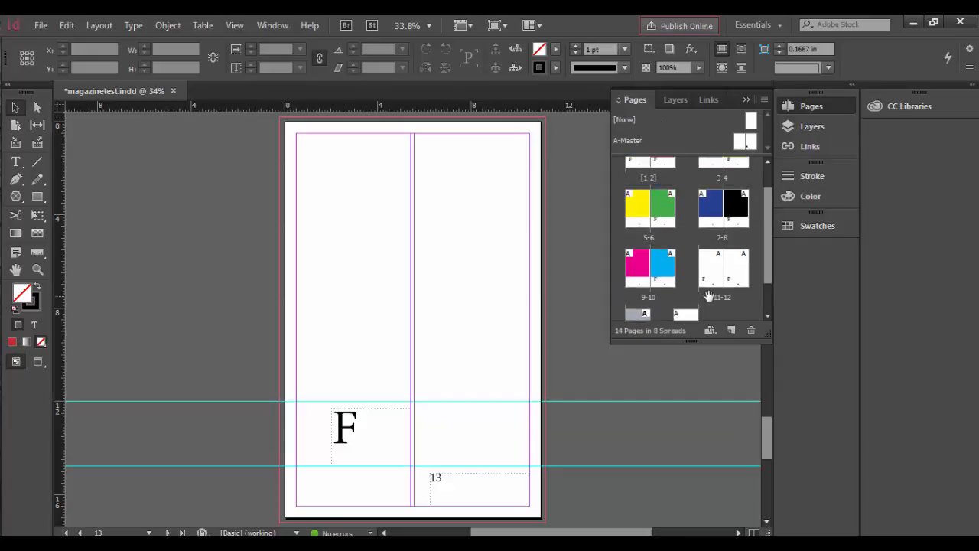
{"action": "scroll", "coordinate": [709, 297], "scroll_direction": "up", "scroll_amount": 1}
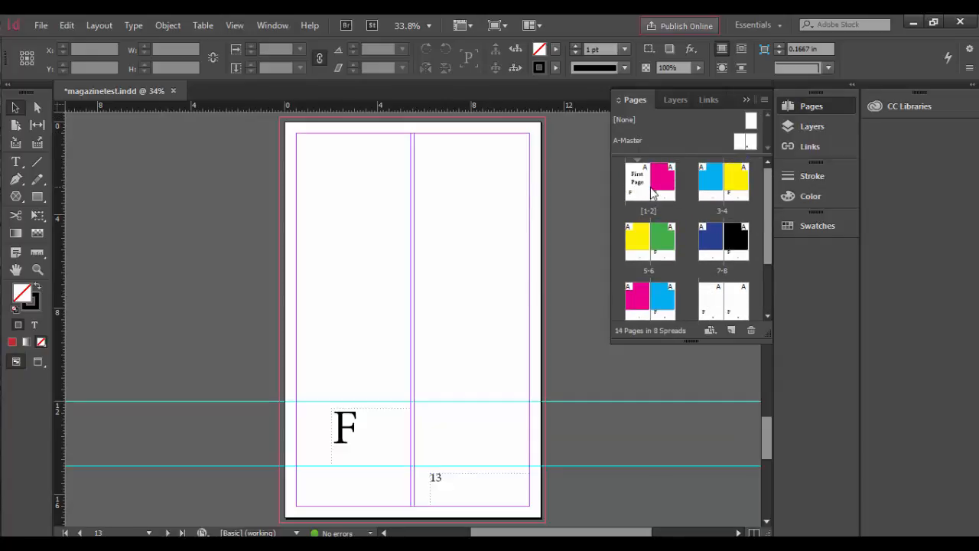
{"action": "double_click", "coordinate": [654, 193]}
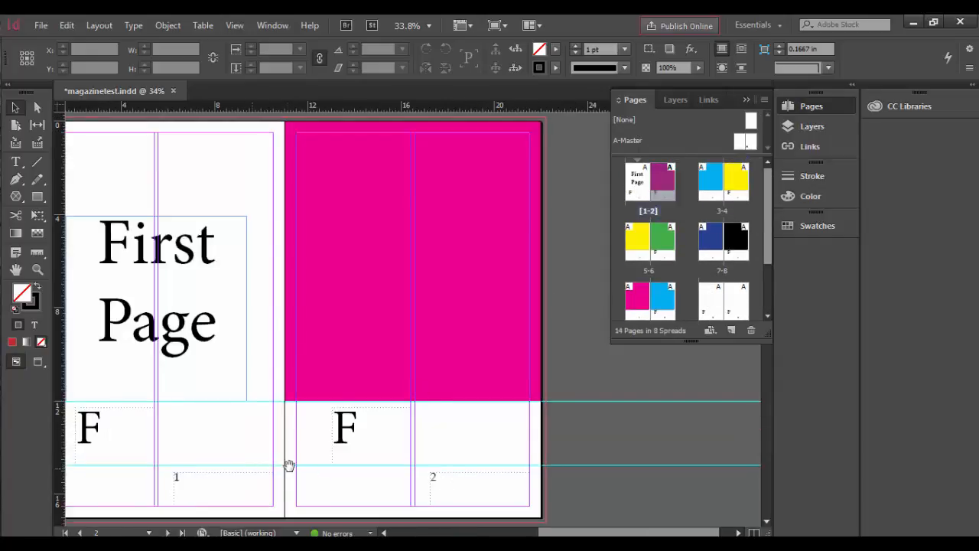
{"action": "left_click_drag", "start_coordinate": [286, 466], "coordinate": [349, 461]}
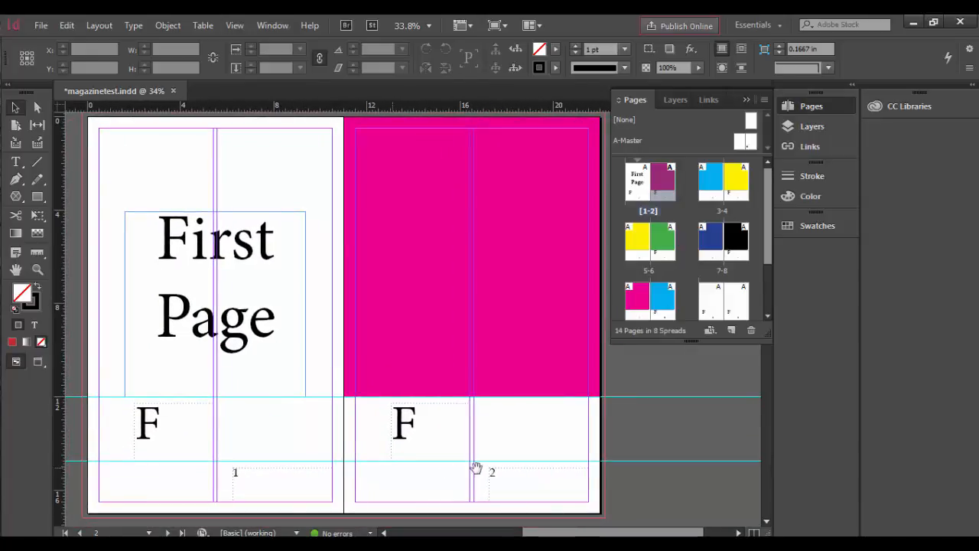